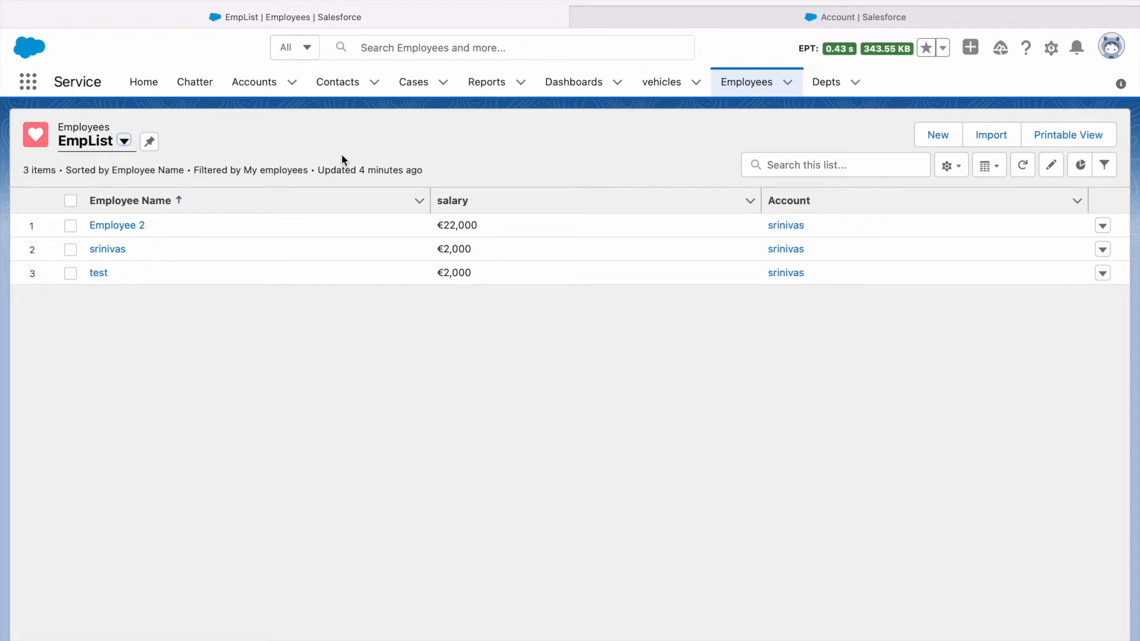
Open the Fields & Relationships of the Account object in Object Manager
{"action": "left_click", "coordinate": [822, 26]}
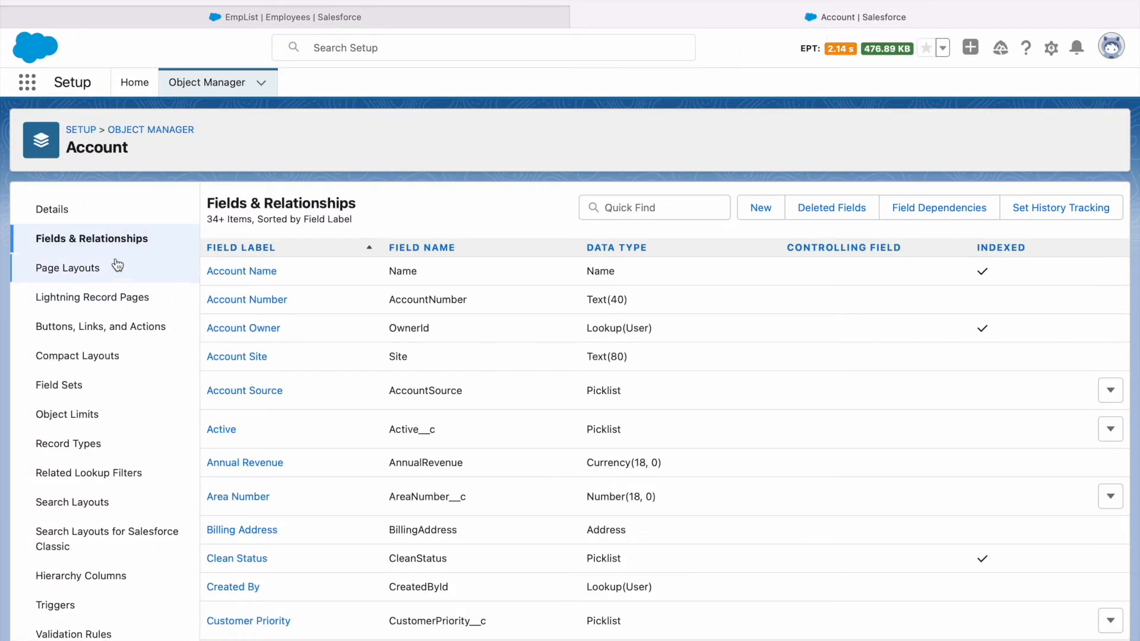
{"action": "left_click", "coordinate": [116, 132]}
{"action": "left_click", "coordinate": [131, 84]}
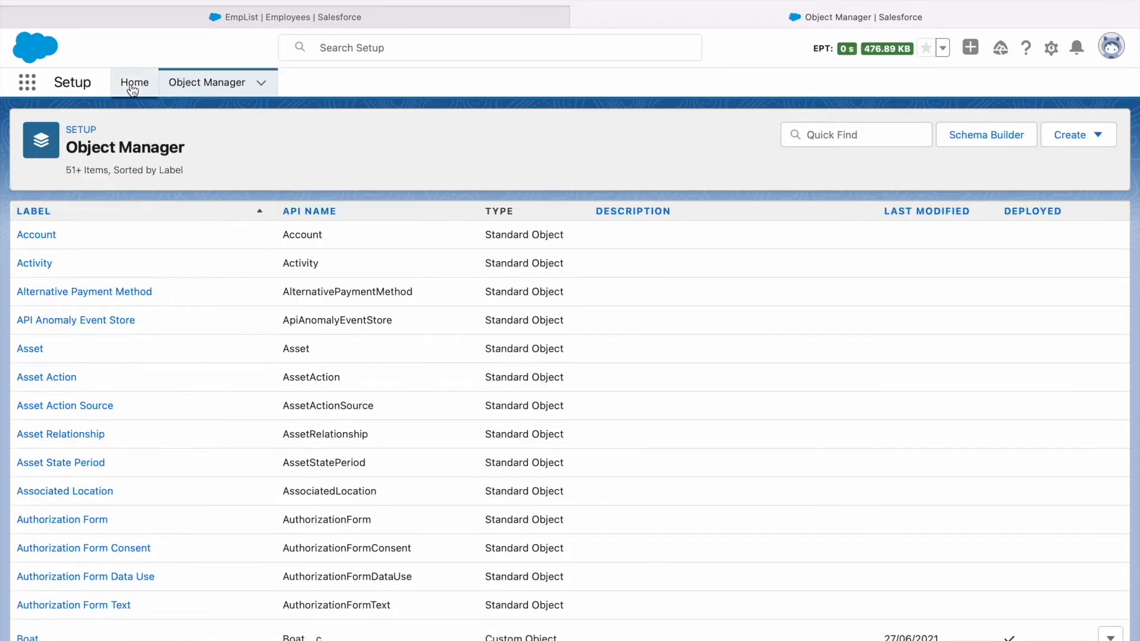
{"action": "left_click", "coordinate": [194, 89]}
{"action": "left_click", "coordinate": [41, 241]}
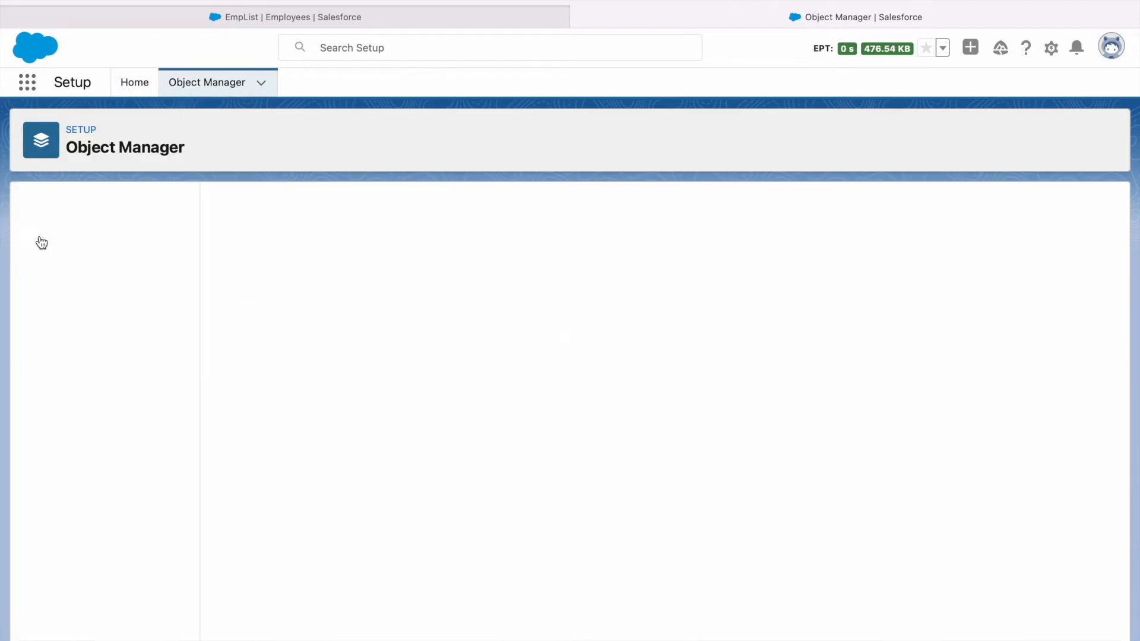
{"action": "left_click", "coordinate": [65, 247]}
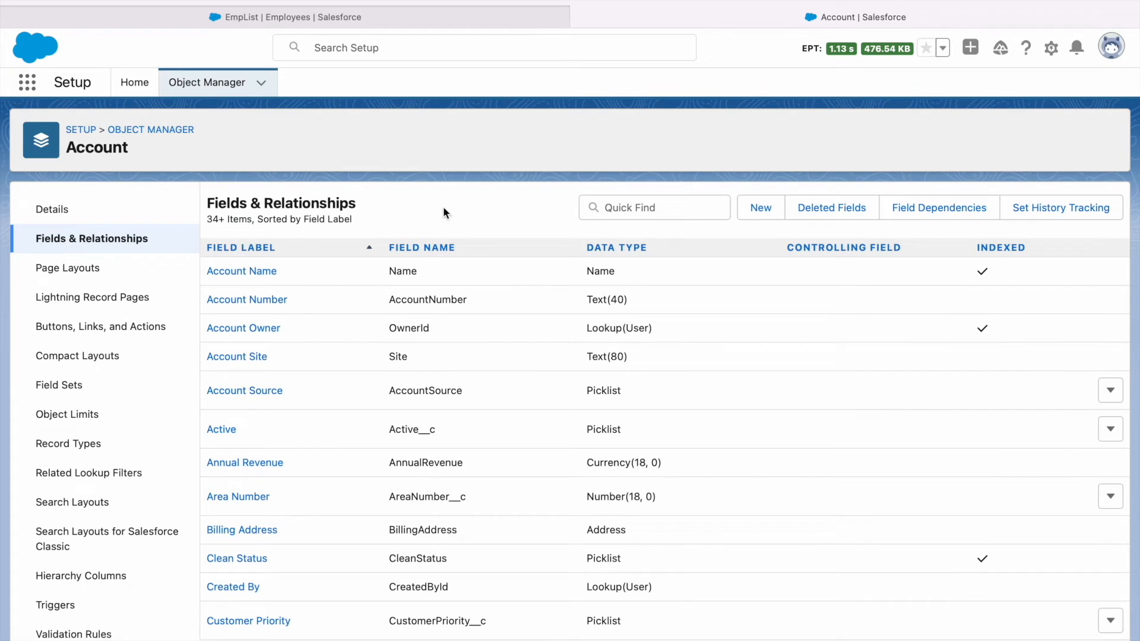
Start a new custom field on Account with the Roll-Up Summary data type
{"action": "left_click", "coordinate": [762, 208]}
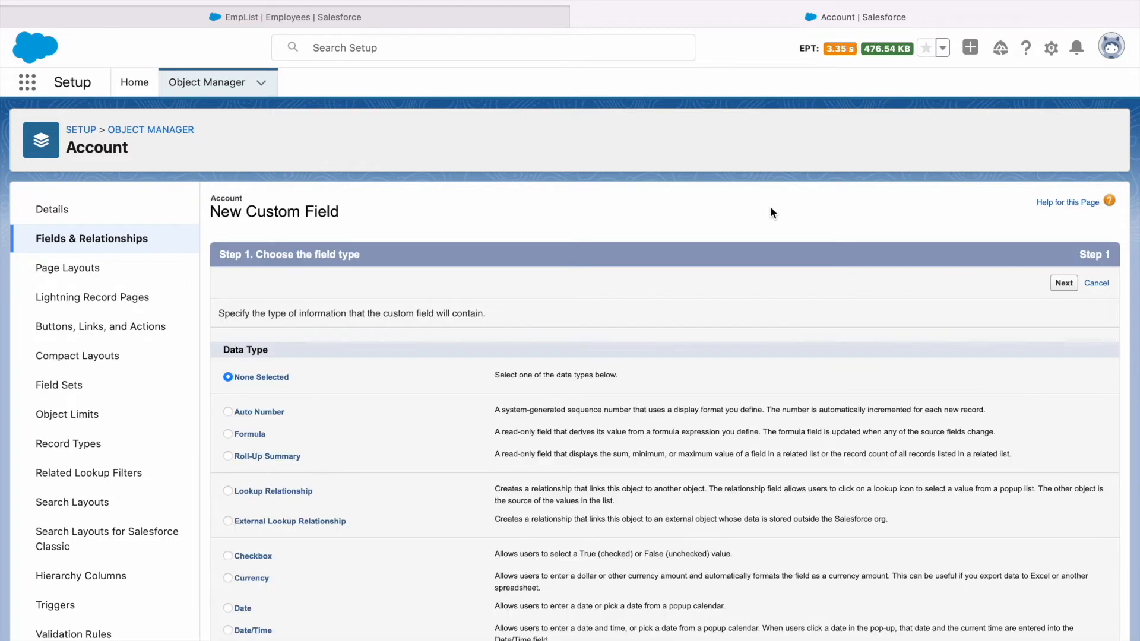
{"action": "left_click", "coordinate": [229, 459]}
{"action": "left_click", "coordinate": [1066, 284]}
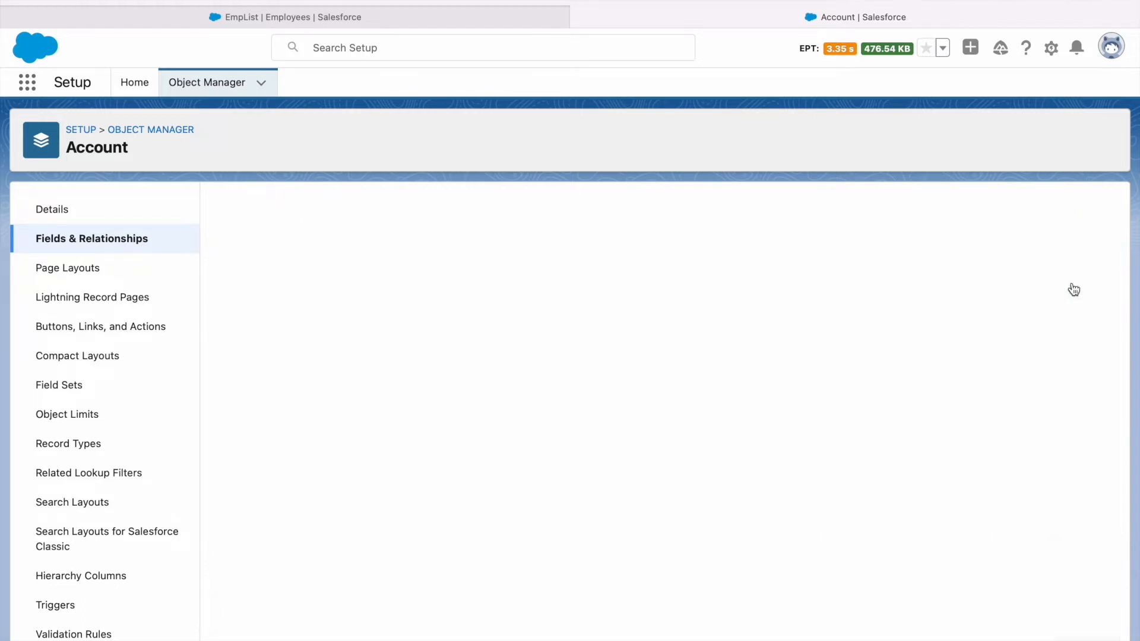
Label the field sumOfSalary, give it the description "sum of salary of employees", and continue to the summary calculation
{"action": "type", "text": "salary"}
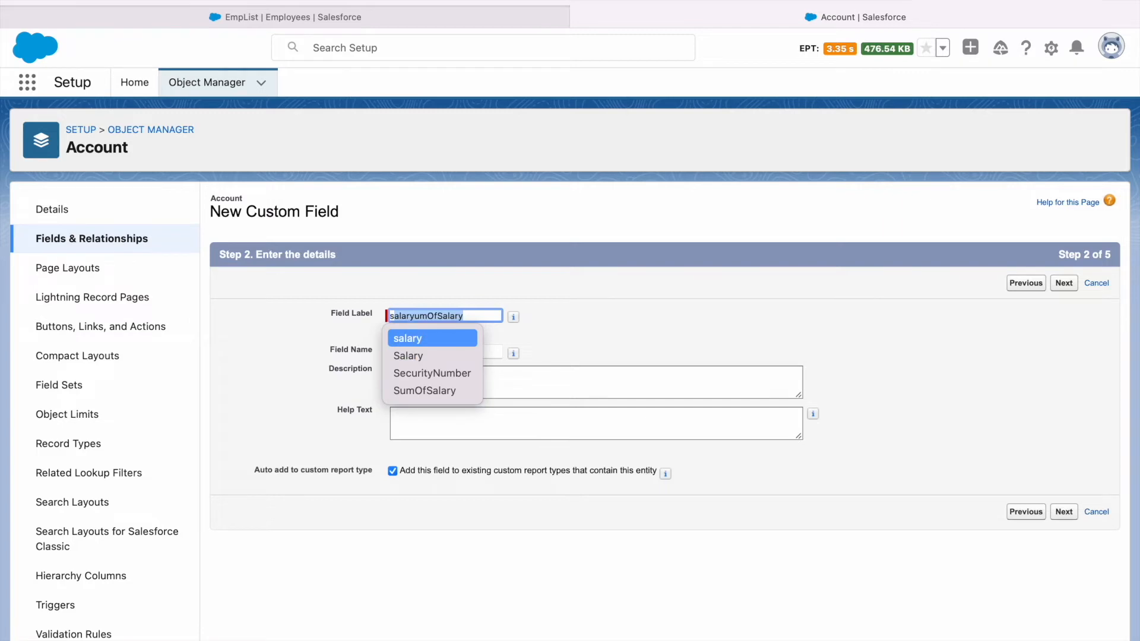
{"action": "type", "text": "um"}
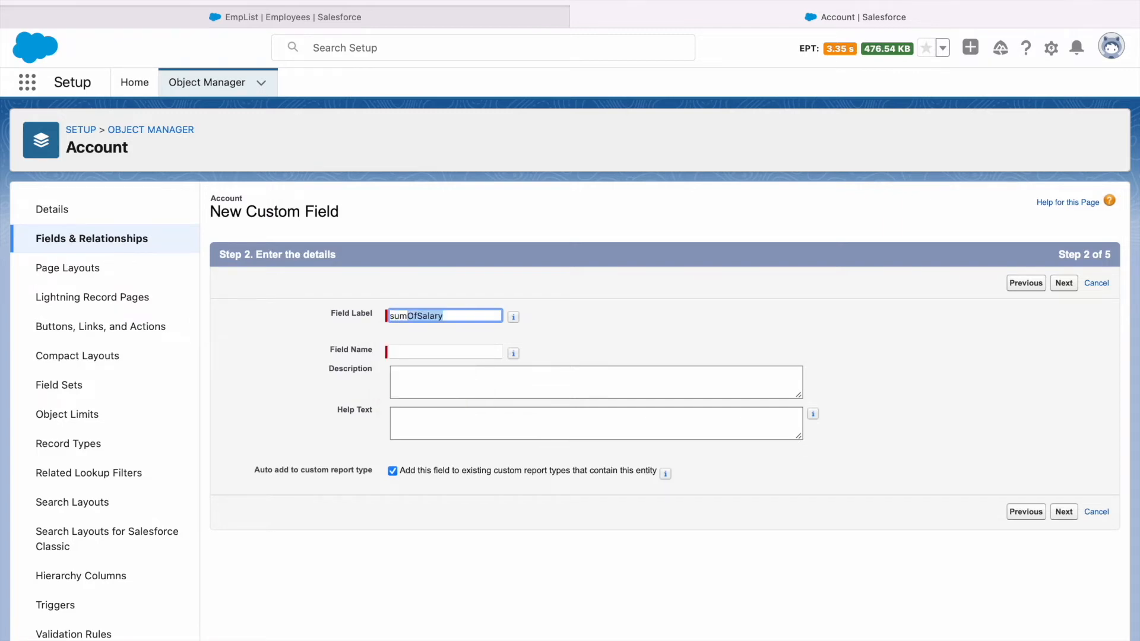
{"action": "left_click", "coordinate": [575, 320]}
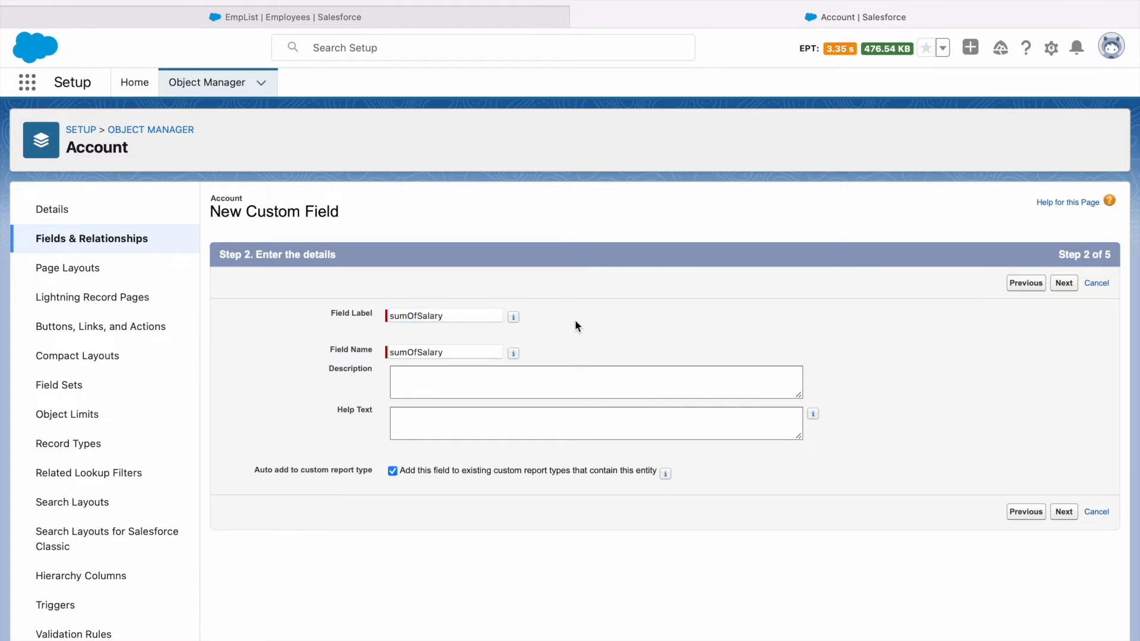
{"action": "left_click", "coordinate": [435, 397]}
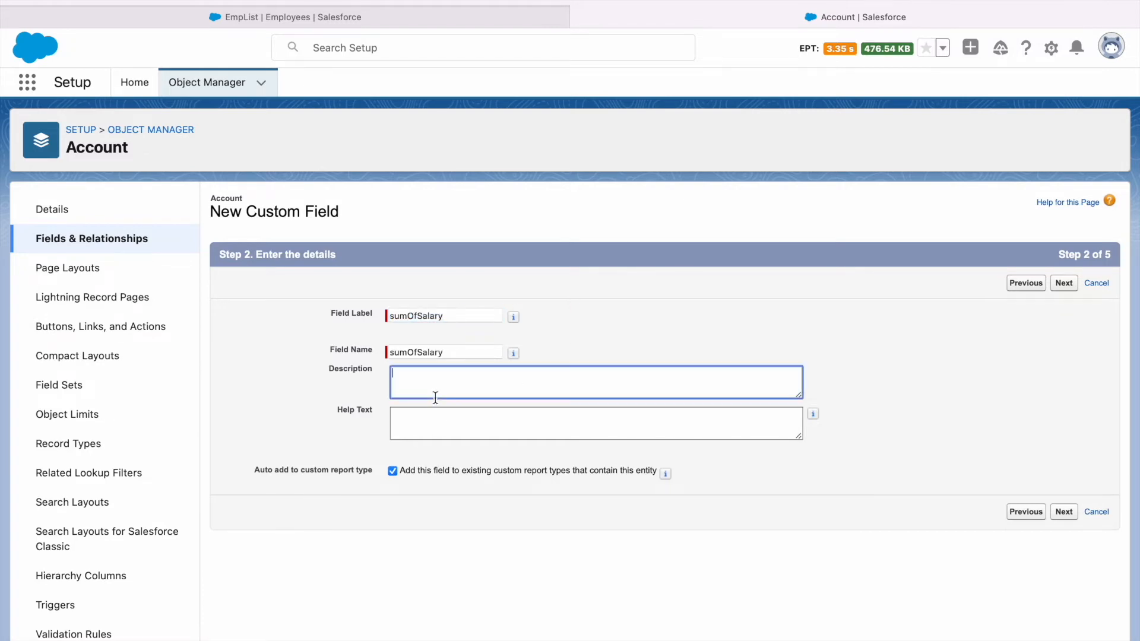
{"action": "type", "text": "sum of salary of employees"}
{"action": "left_click", "coordinate": [846, 404]}
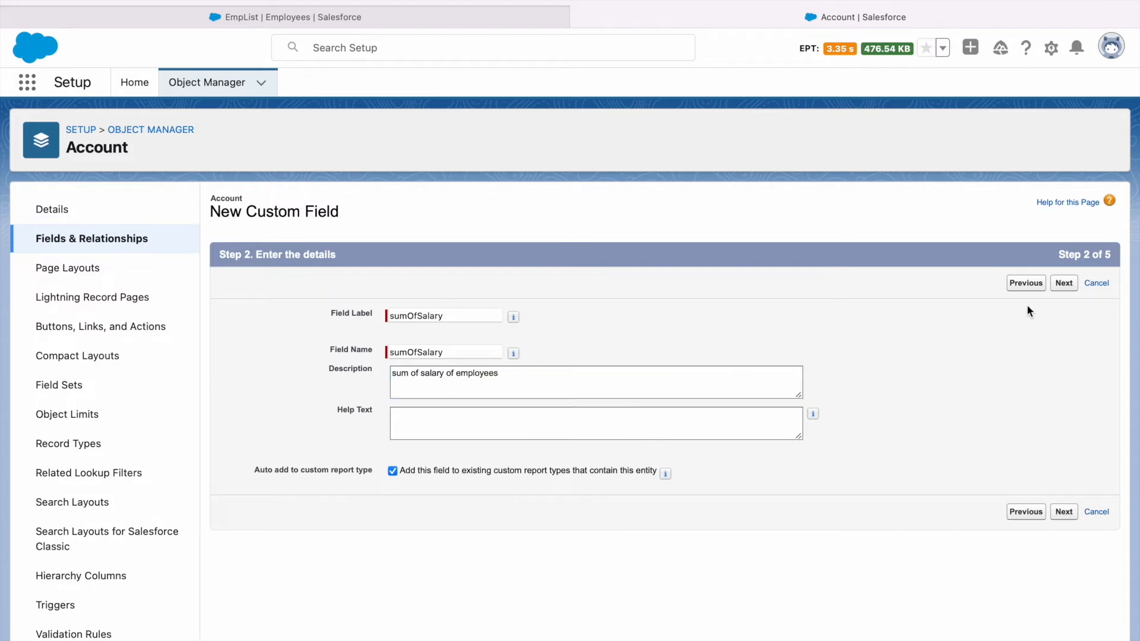
{"action": "left_click", "coordinate": [1061, 289]}
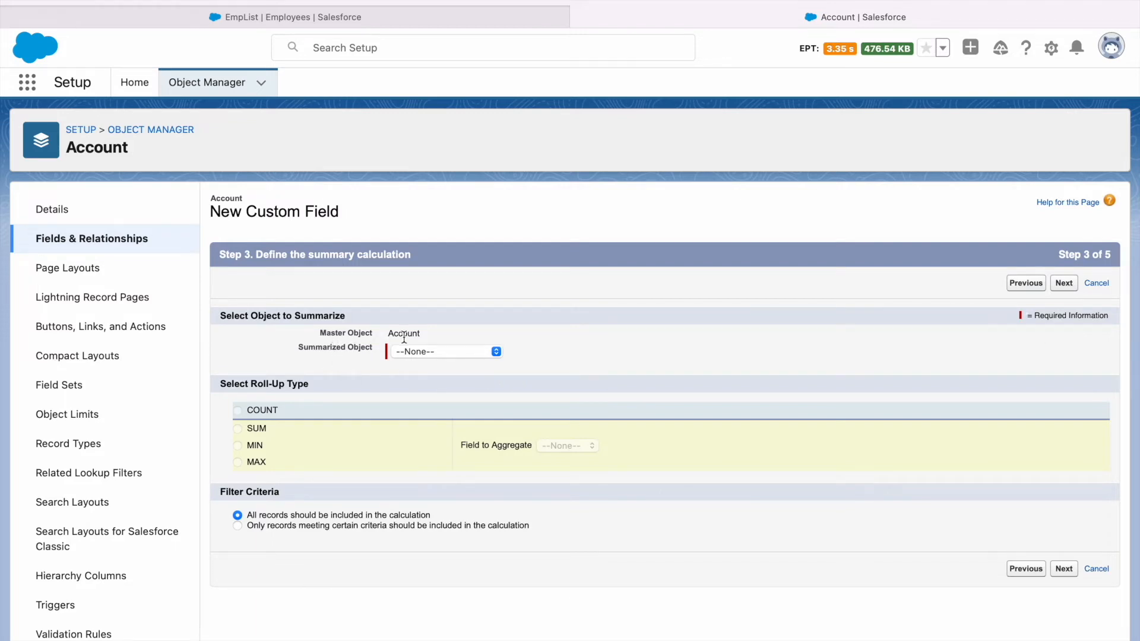
Define the roll-up on the Employees object as a SUM aggregating the salary field
{"action": "left_click", "coordinate": [406, 354]}
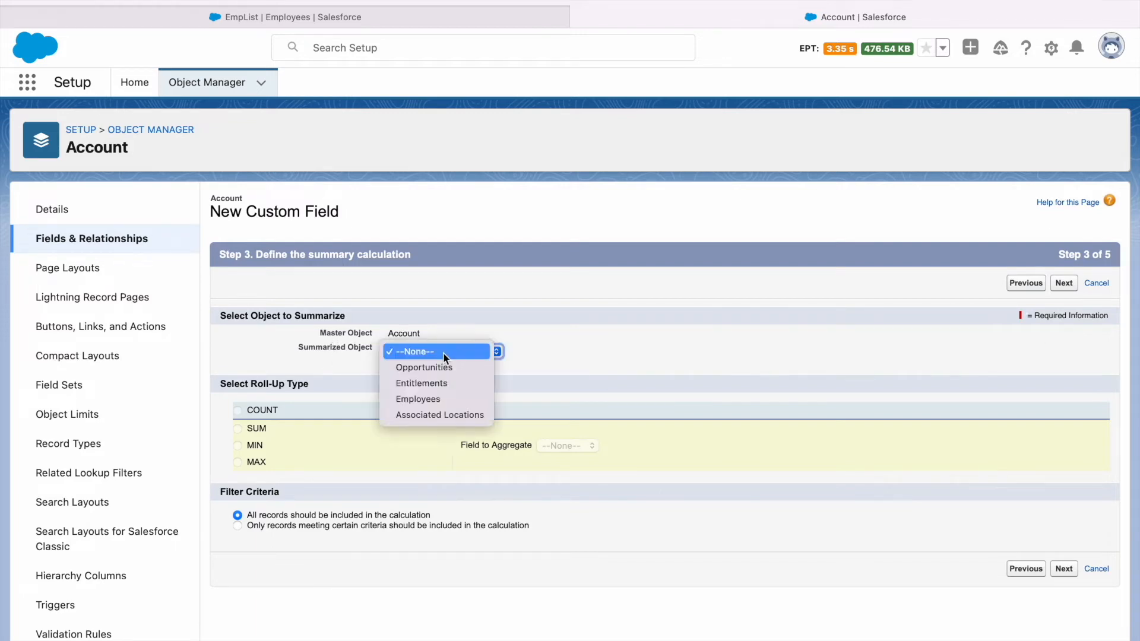
{"action": "left_click", "coordinate": [443, 398]}
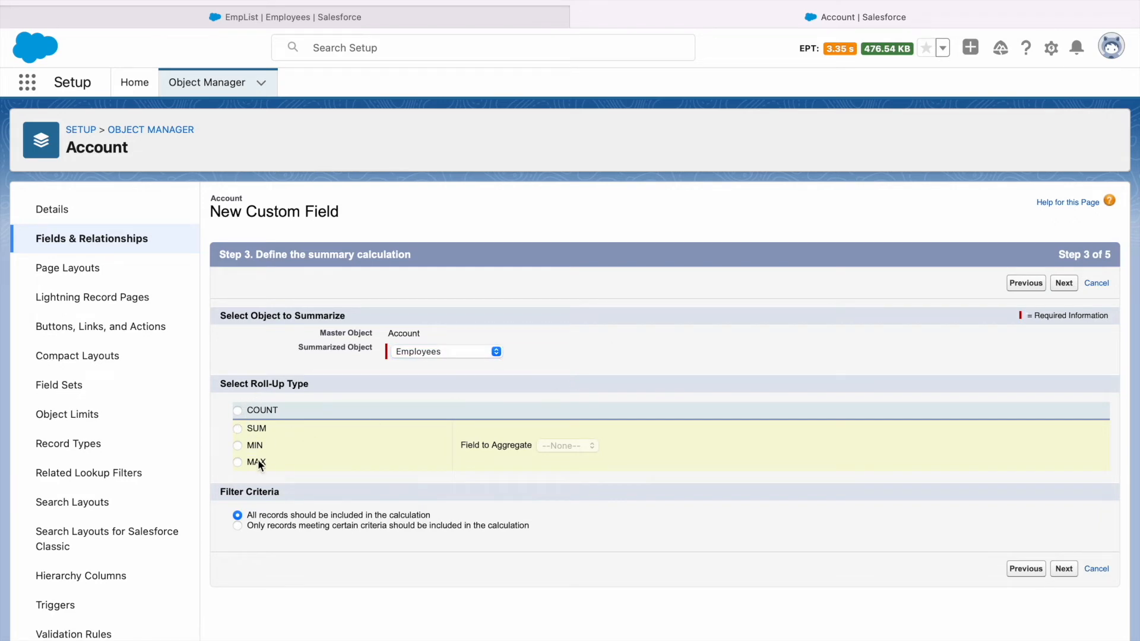
{"action": "left_click", "coordinate": [237, 430]}
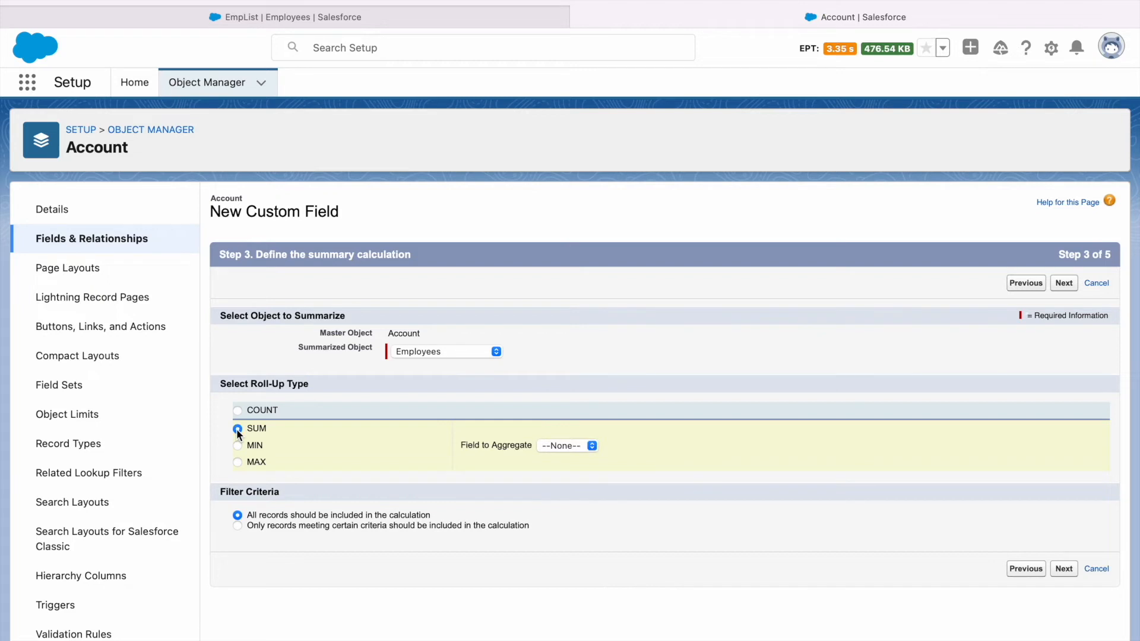
{"action": "left_click", "coordinate": [557, 447]}
{"action": "left_click", "coordinate": [562, 462]}
Accept the default field-level security and all Account page layouts, and save the new roll-up field
{"action": "left_click", "coordinate": [1073, 290]}
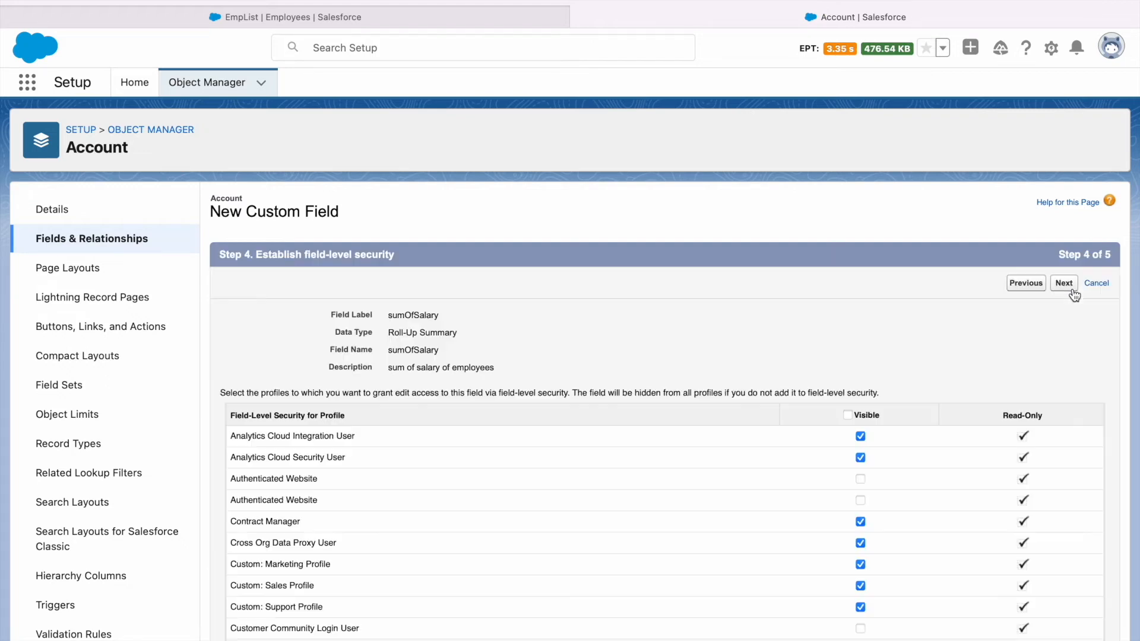
{"action": "left_click", "coordinate": [1066, 285]}
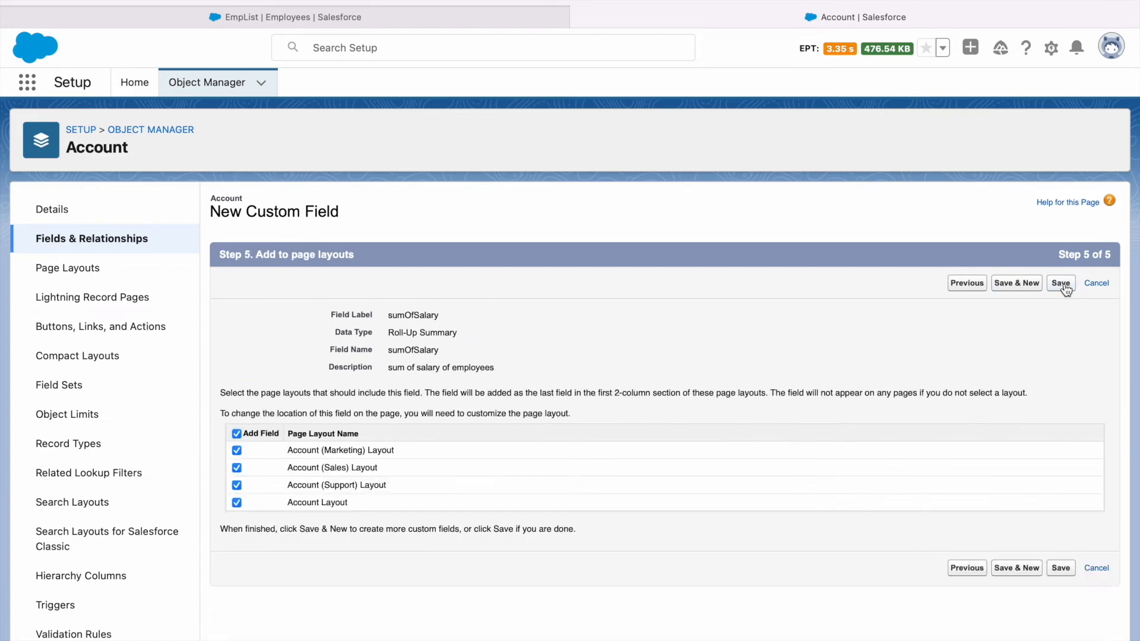
{"action": "left_click", "coordinate": [1061, 284]}
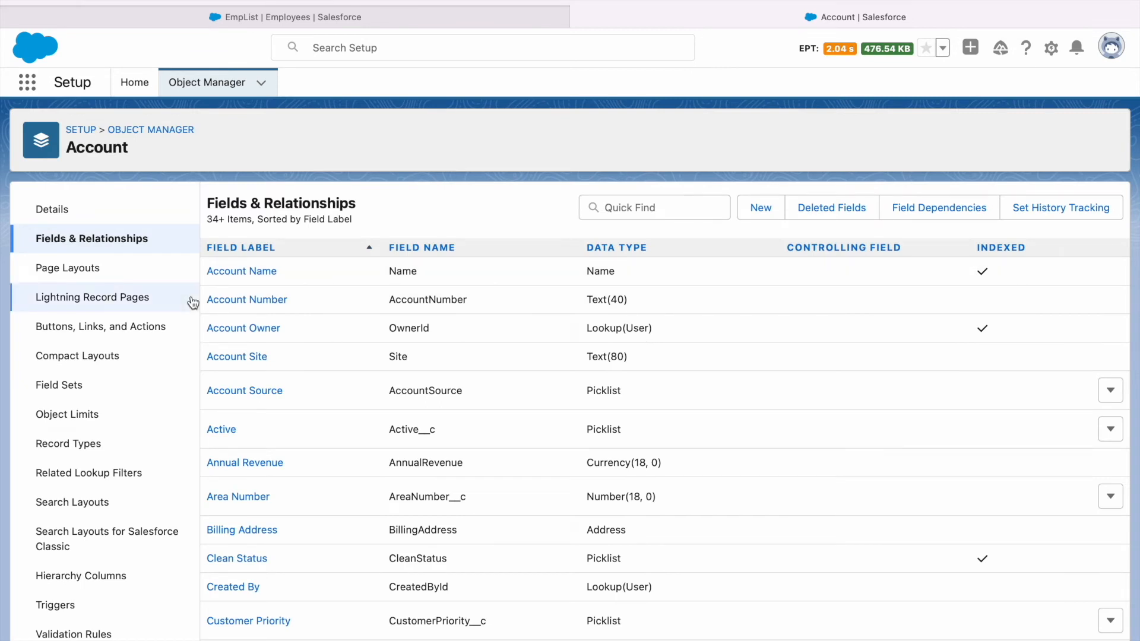
Open the Account Layout page layout and search its available fields for "sum"
{"action": "left_click", "coordinate": [85, 265]}
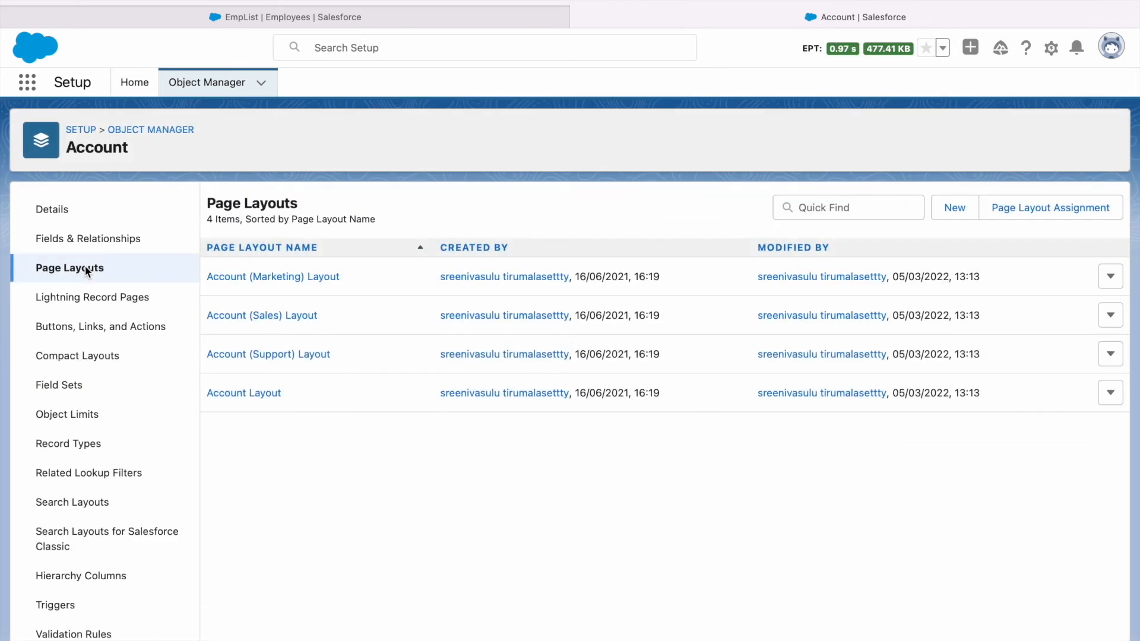
{"action": "left_click", "coordinate": [252, 403]}
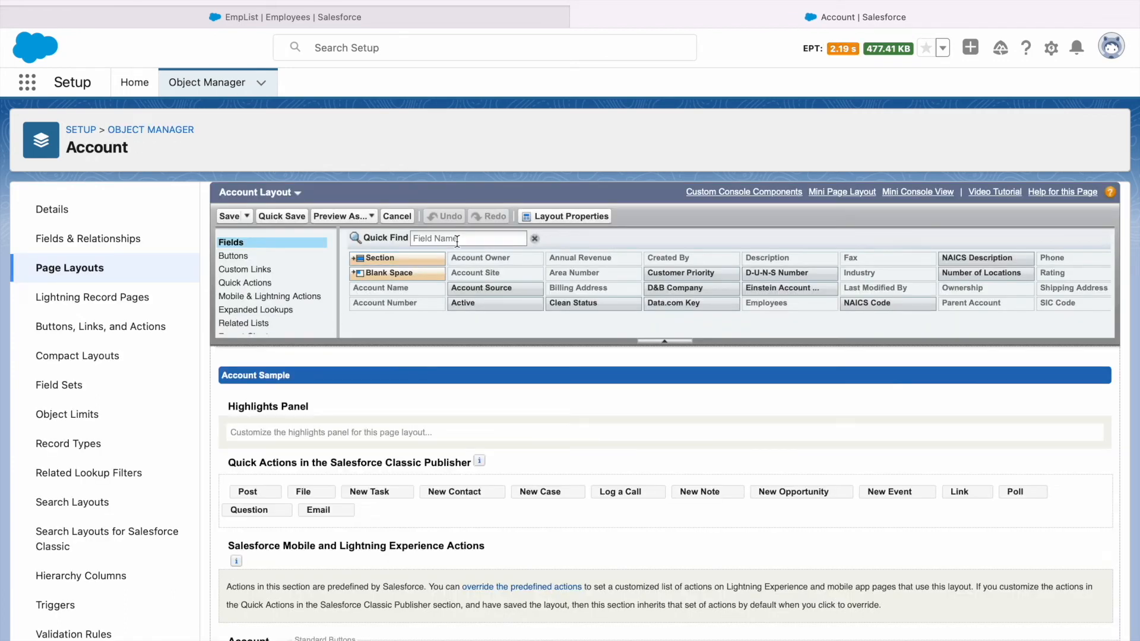
{"action": "left_click", "coordinate": [456, 240]}
{"action": "type", "text": "sum"}
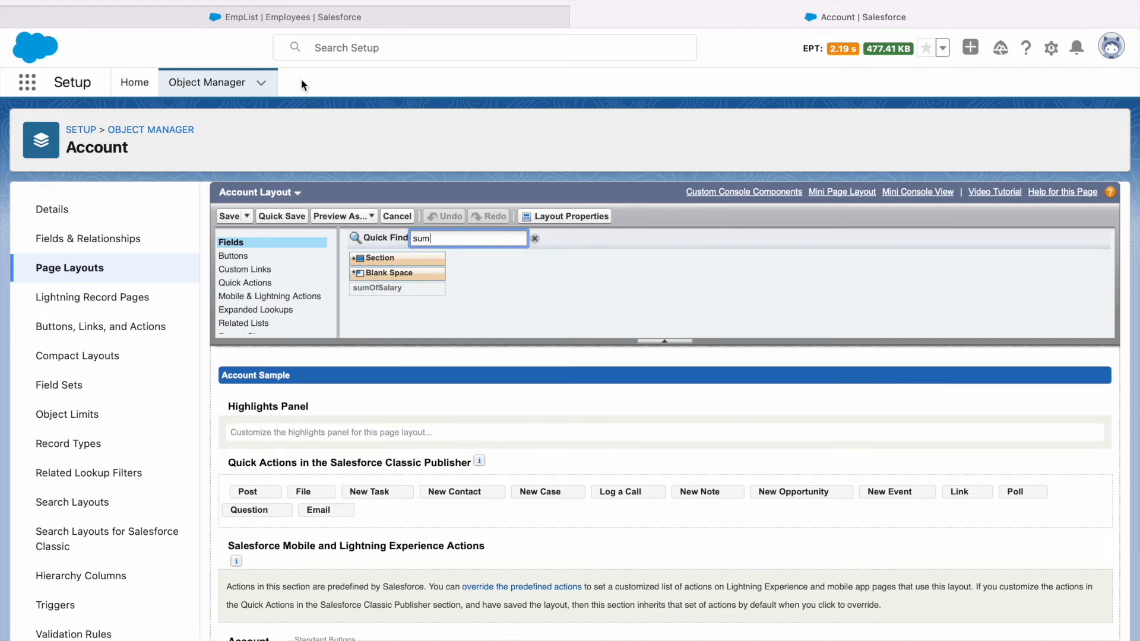
Return to the Service app and open the account record from the recently viewed accounts
{"action": "left_click", "coordinate": [362, 11]}
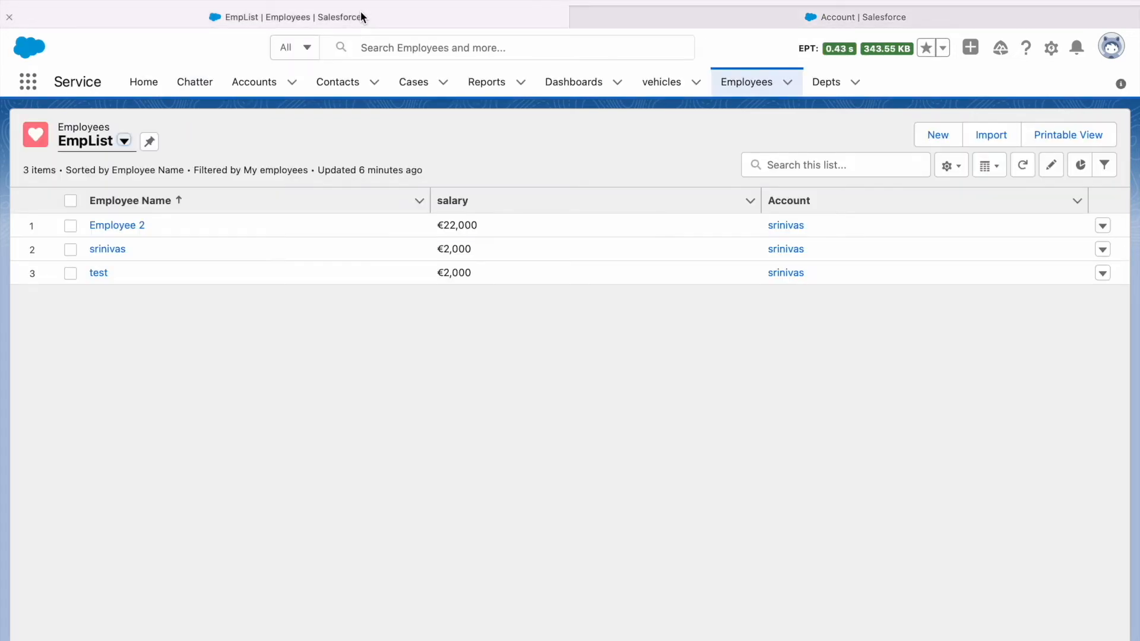
{"action": "left_click", "coordinate": [732, 10]}
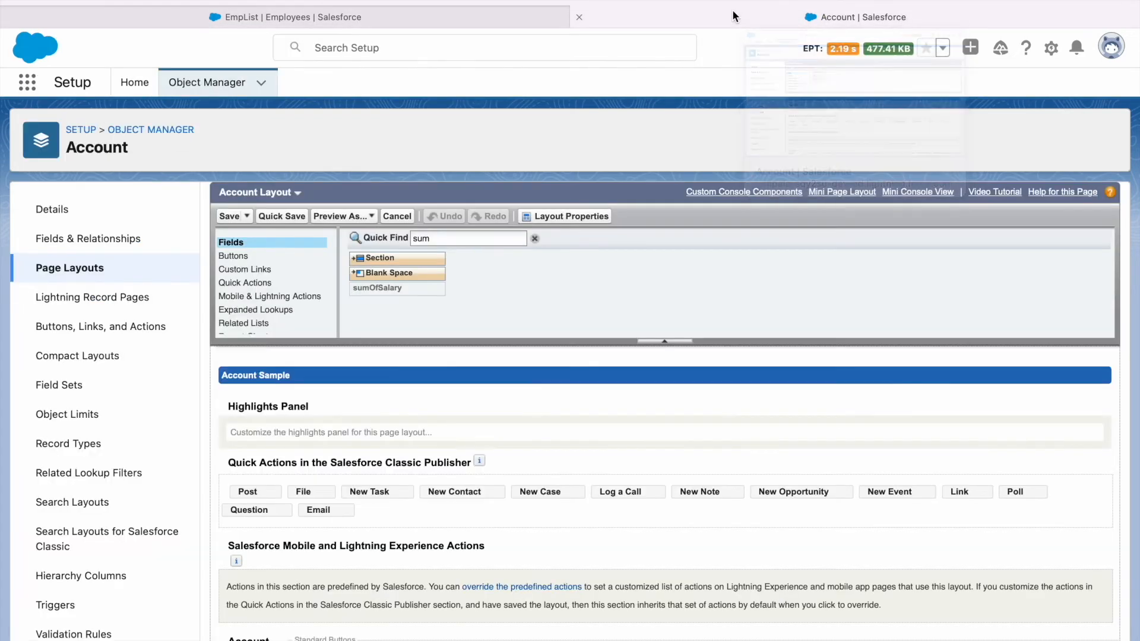
{"action": "left_click", "coordinate": [364, 24]}
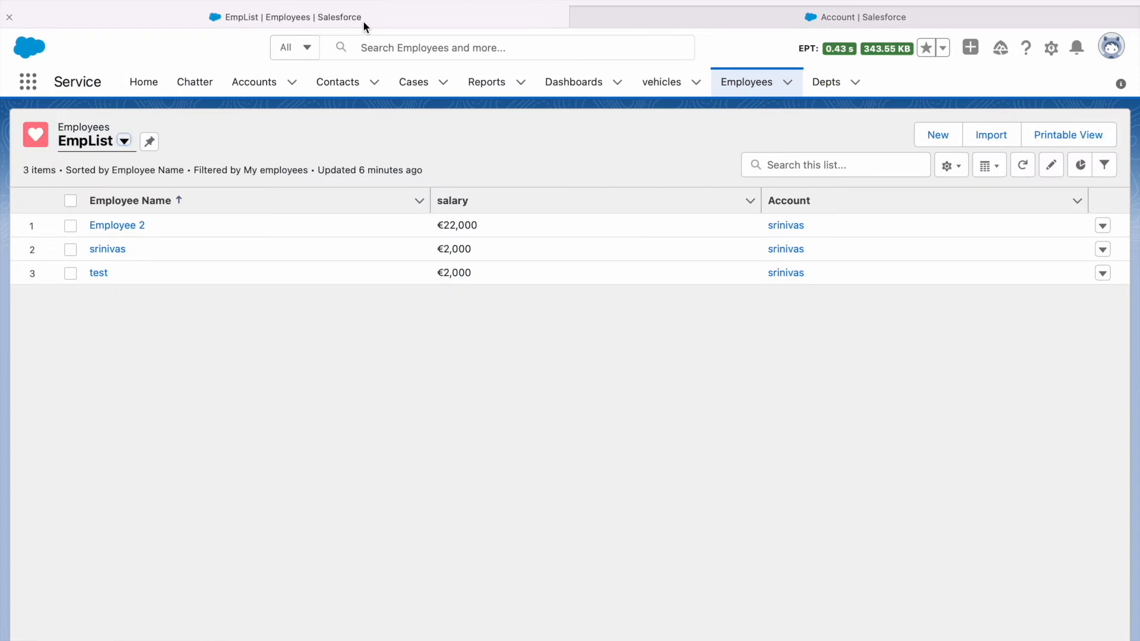
{"action": "left_click", "coordinate": [265, 91]}
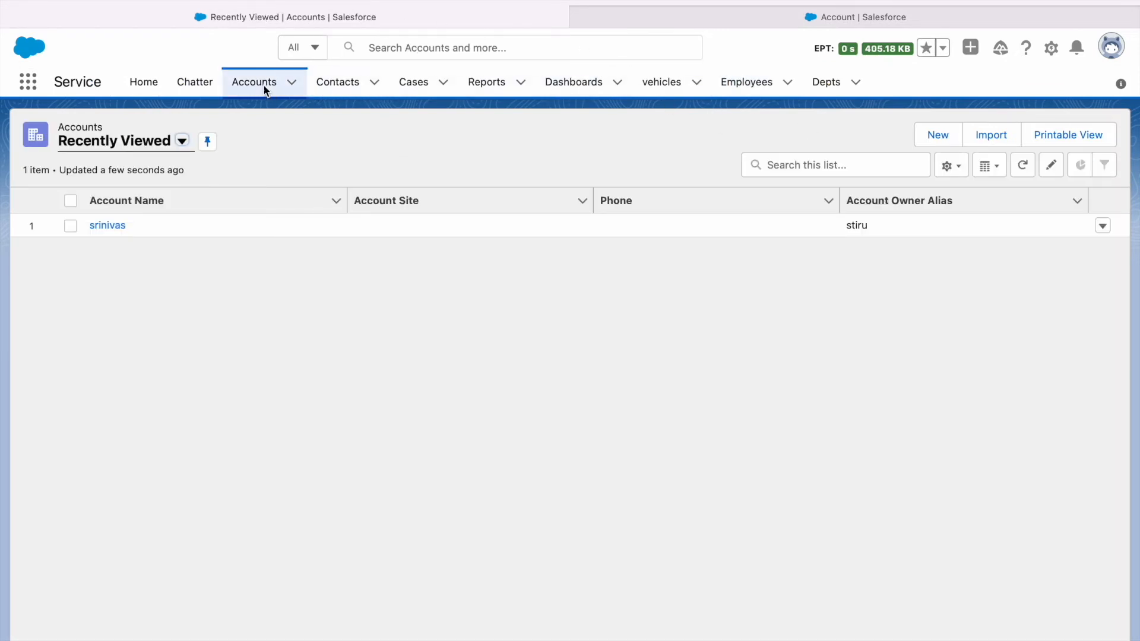
{"action": "left_click", "coordinate": [119, 226]}
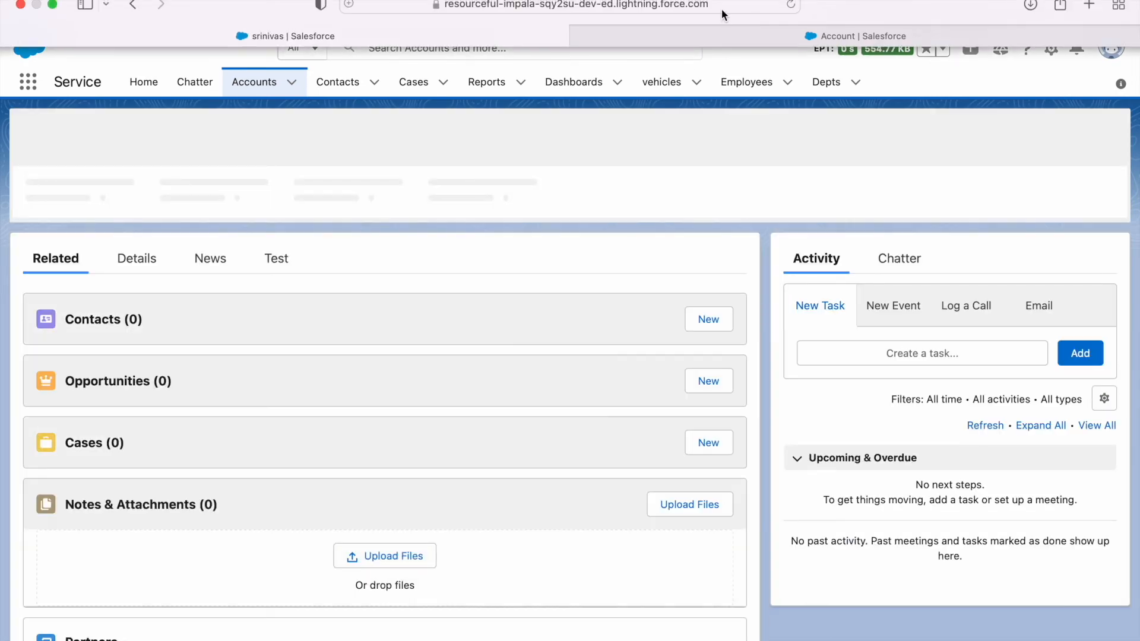
Copy the account record's web address and open the same record in a new browser tab
{"action": "left_click", "coordinate": [722, 7]}
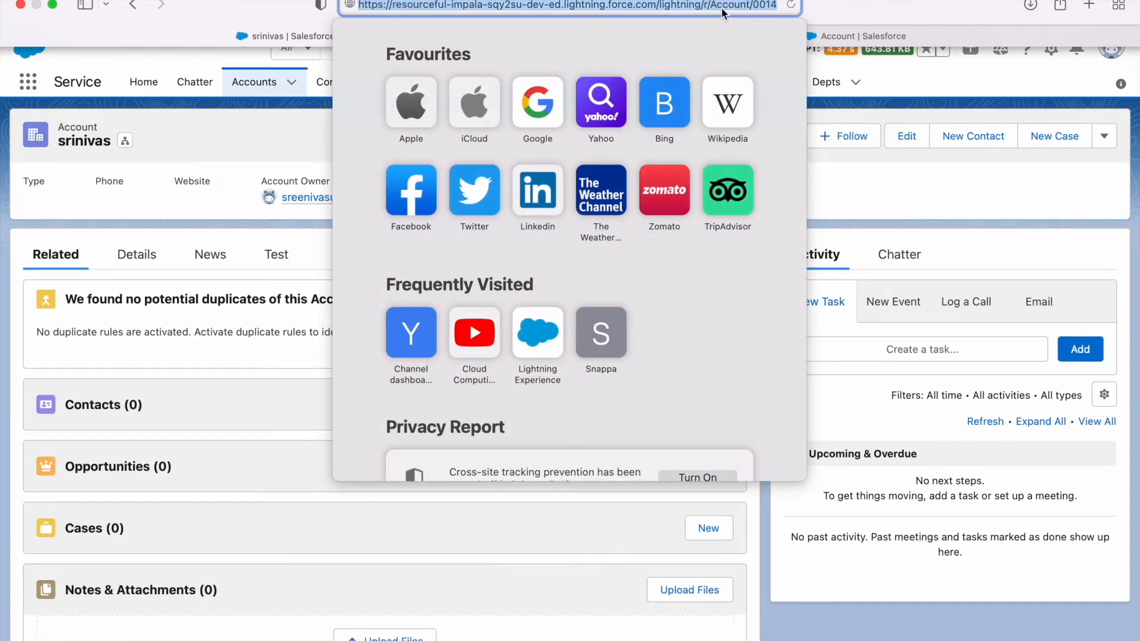
{"action": "left_click", "coordinate": [884, 6]}
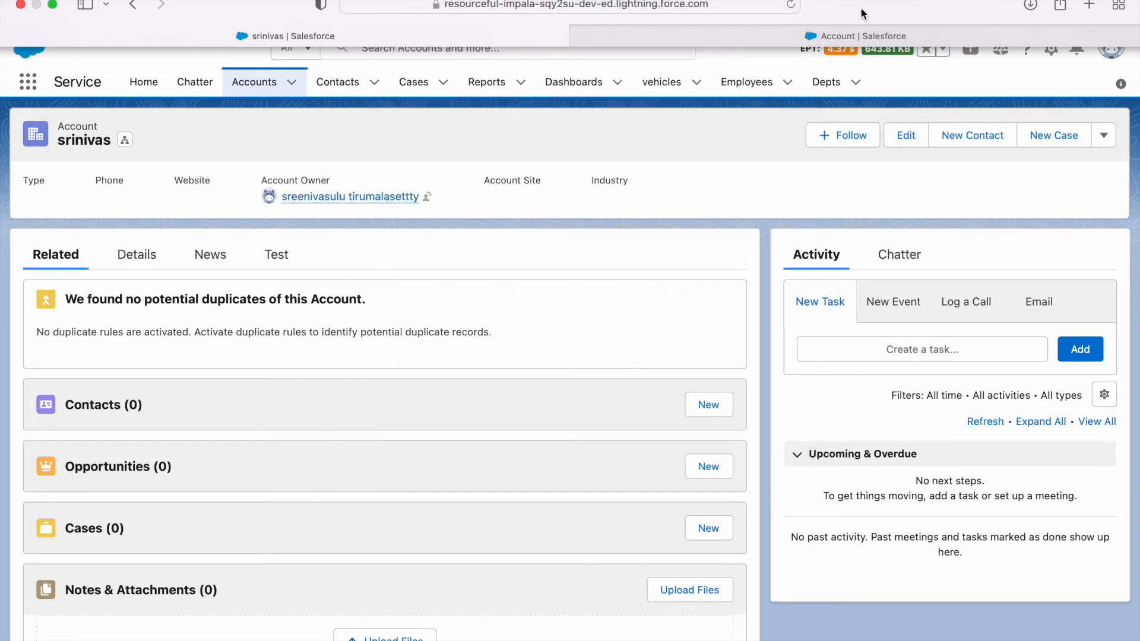
{"action": "left_click", "coordinate": [1086, 7]}
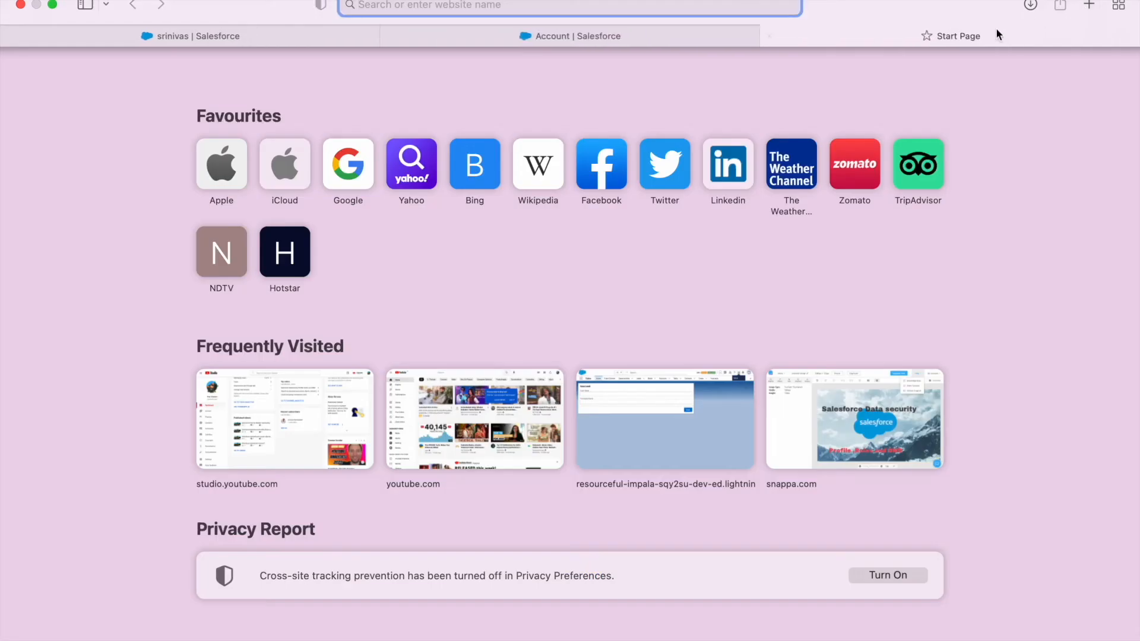
{"action": "type", "text": "https://resourceful-impala-sqy2su-dev-ed.lightning.force.com/lightning/r/Account/0014L00000O918IQAR/view"}
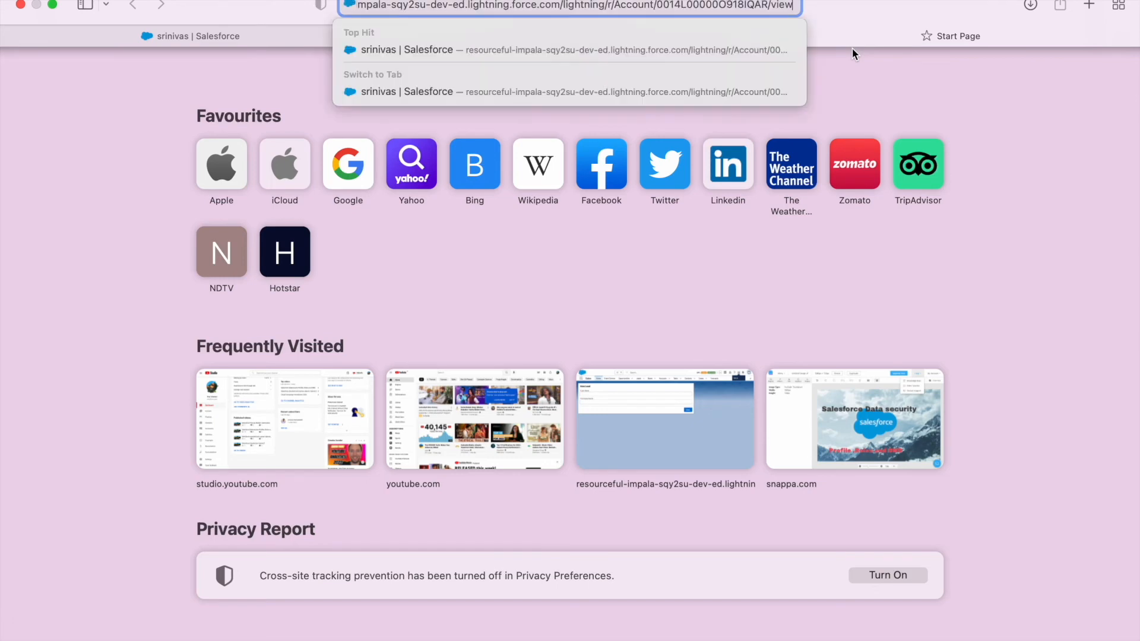
{"action": "key", "text": "Return"}
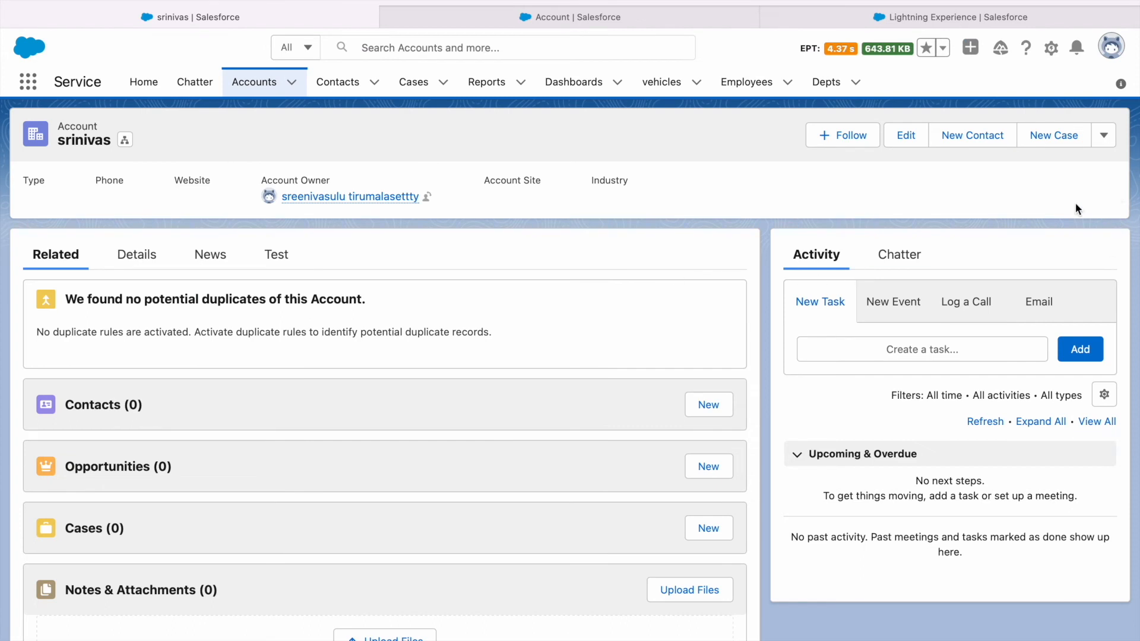
Examine the sumOfSalary value in the details of the original account record
{"action": "left_click", "coordinate": [139, 255]}
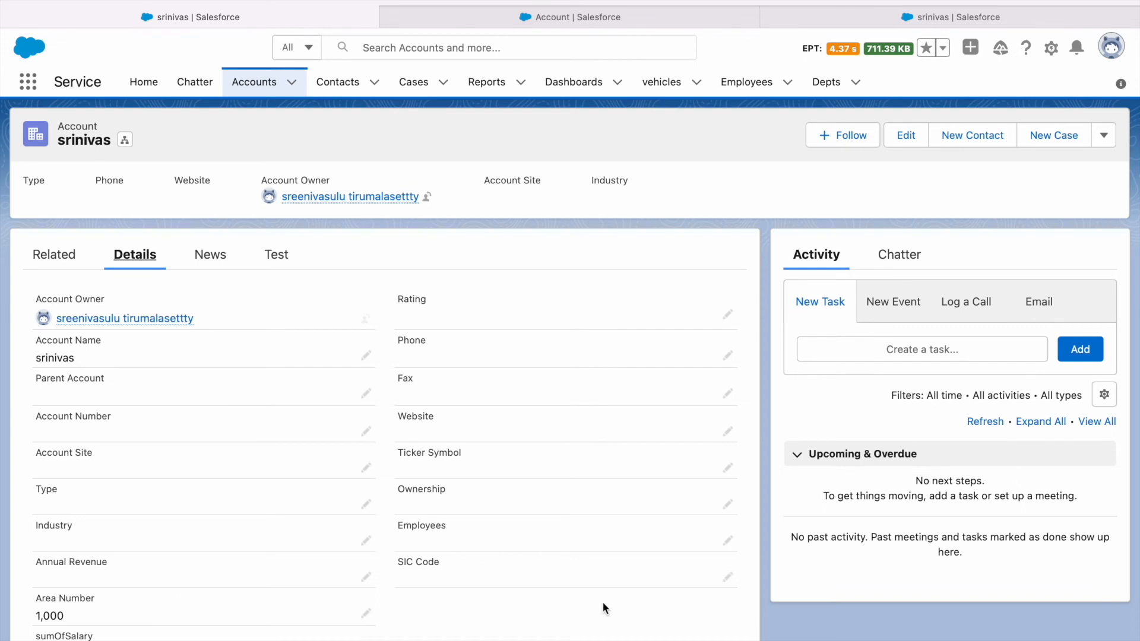
{"action": "scroll", "coordinate": [603, 602], "scroll_direction": "down", "scroll_amount": 3}
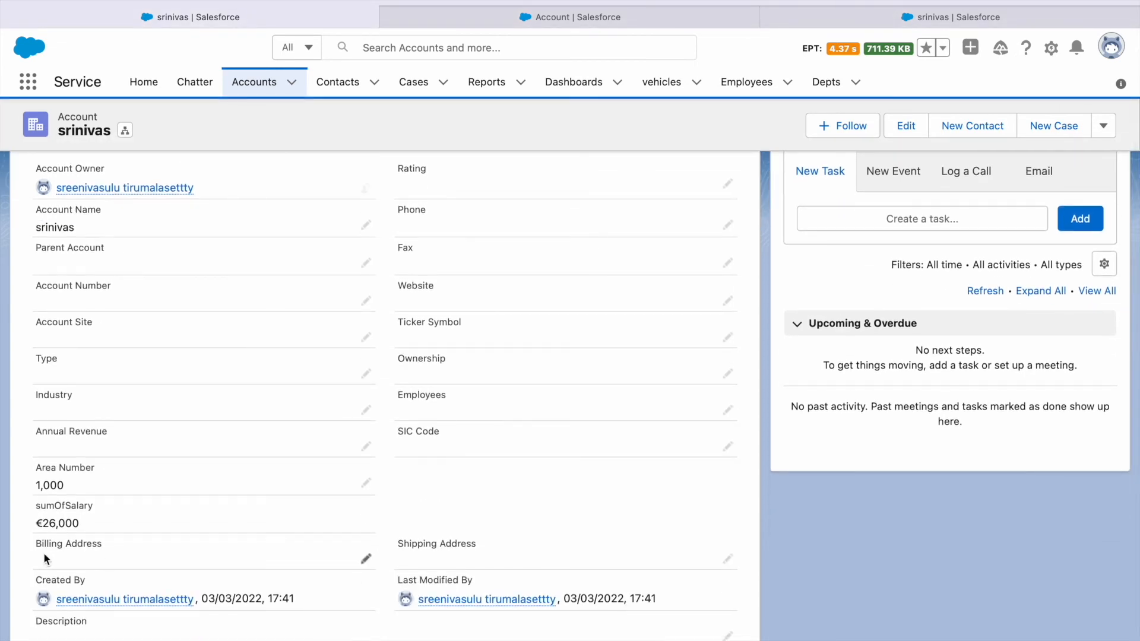
{"action": "left_click_drag", "start_coordinate": [34, 506], "coordinate": [92, 517]}
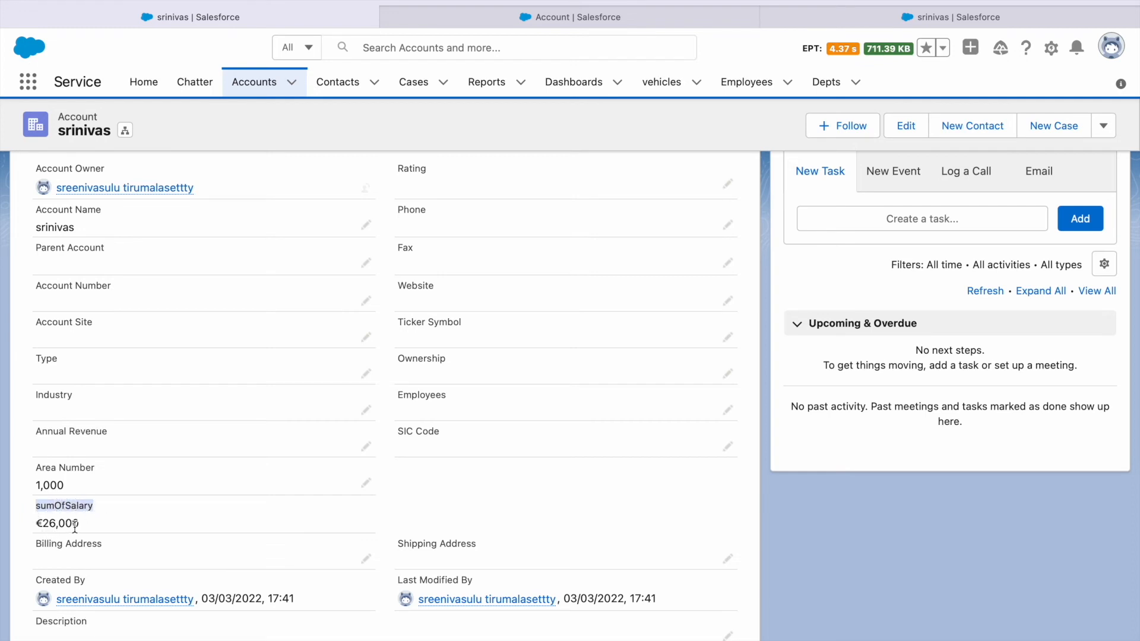
Show the EmpList view of Employees in the duplicate tab and compare its salaries with the account's sumOfSalary
{"action": "left_click", "coordinate": [892, 16]}
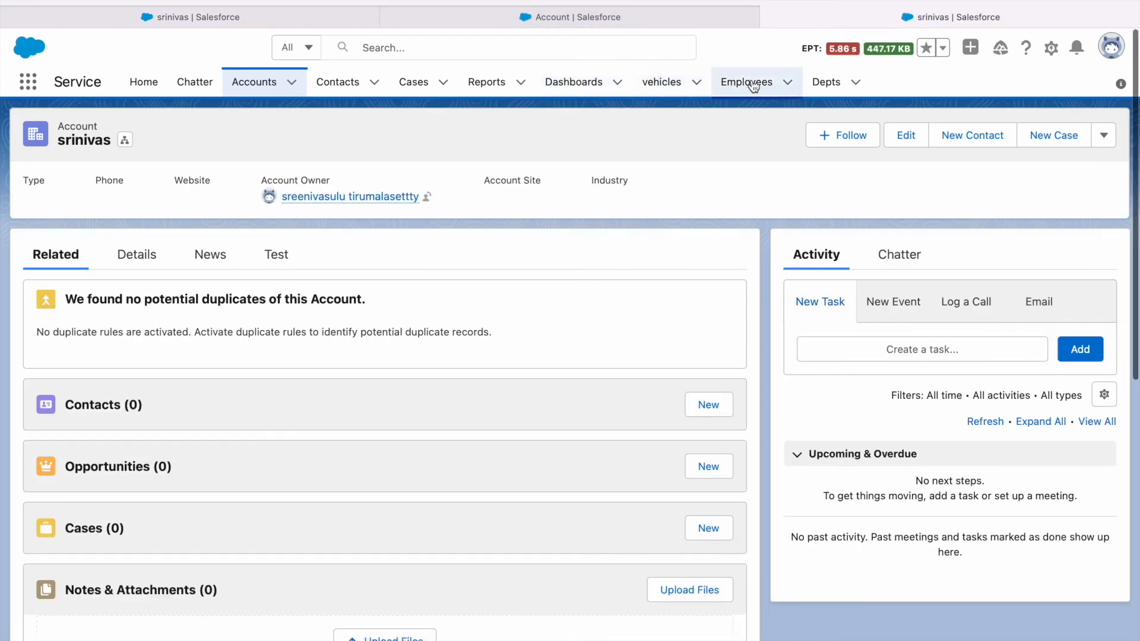
{"action": "left_click", "coordinate": [753, 85]}
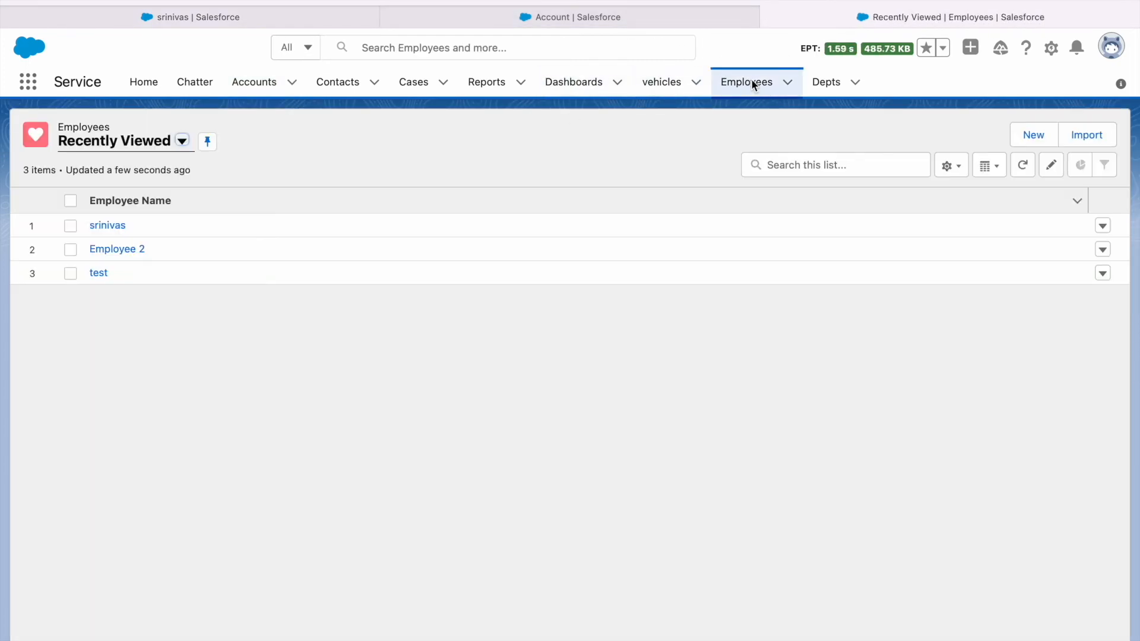
{"action": "left_click", "coordinate": [183, 142]}
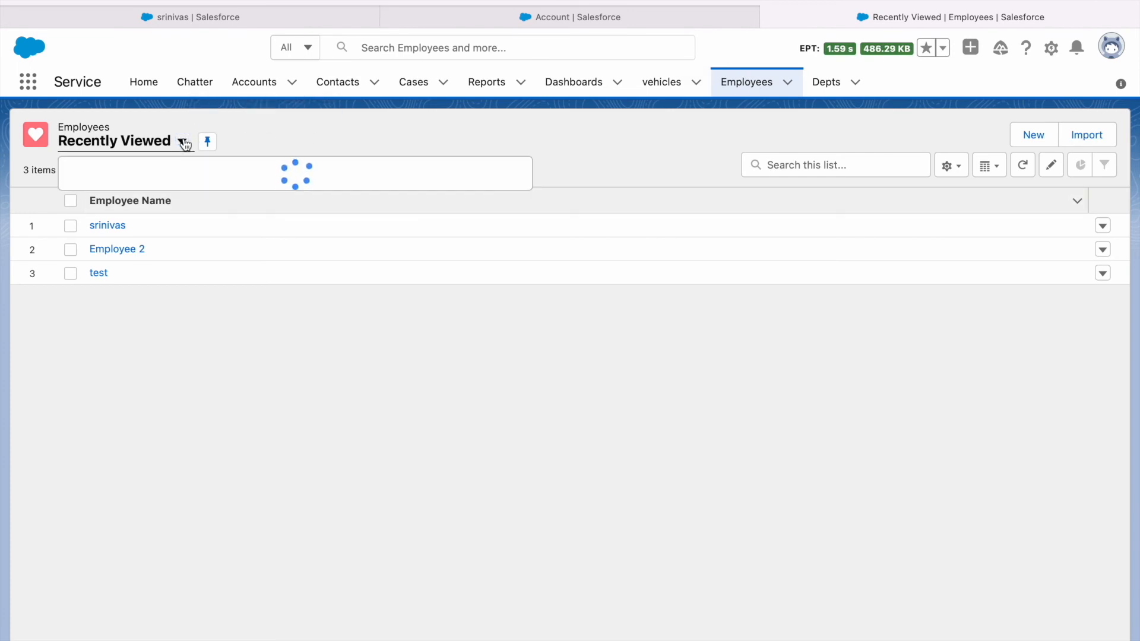
{"action": "left_click", "coordinate": [110, 223]}
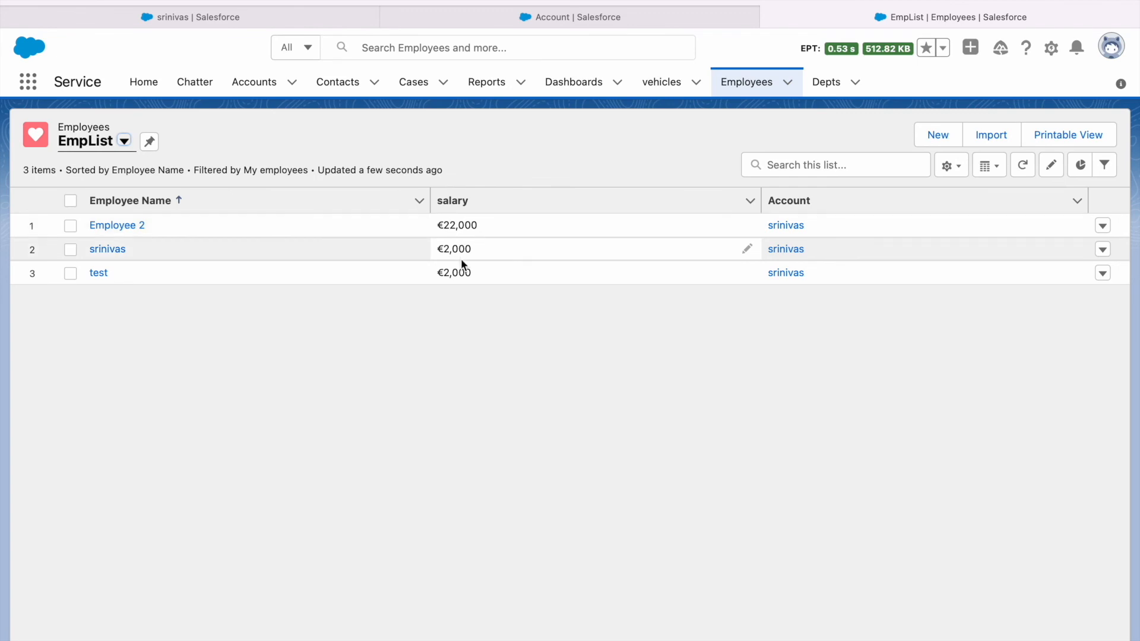
{"action": "left_click", "coordinate": [233, 21]}
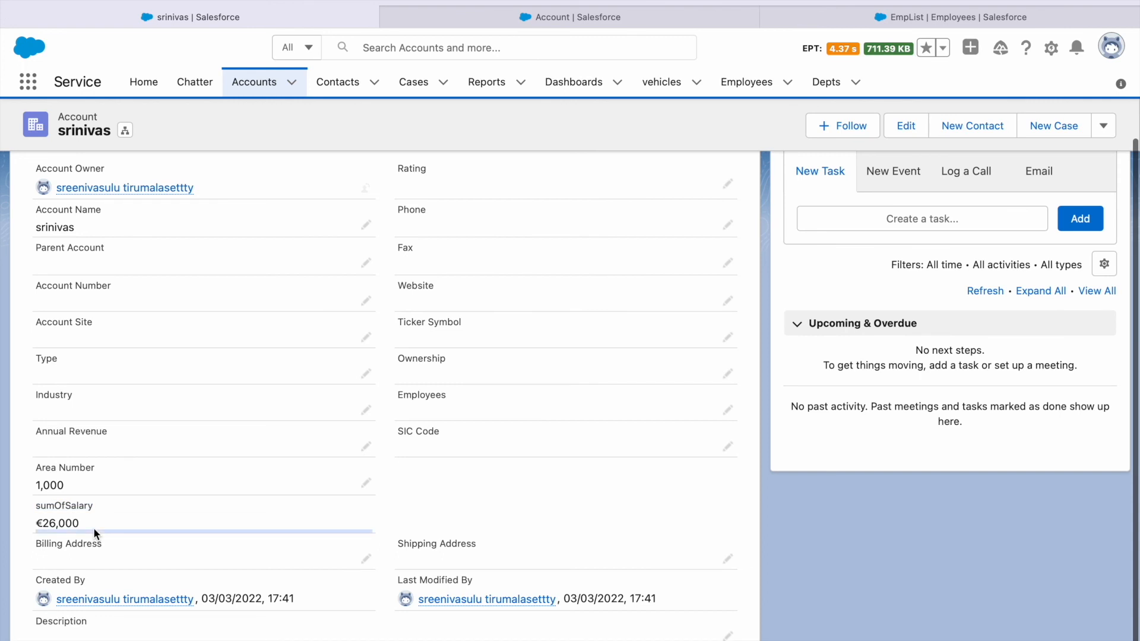